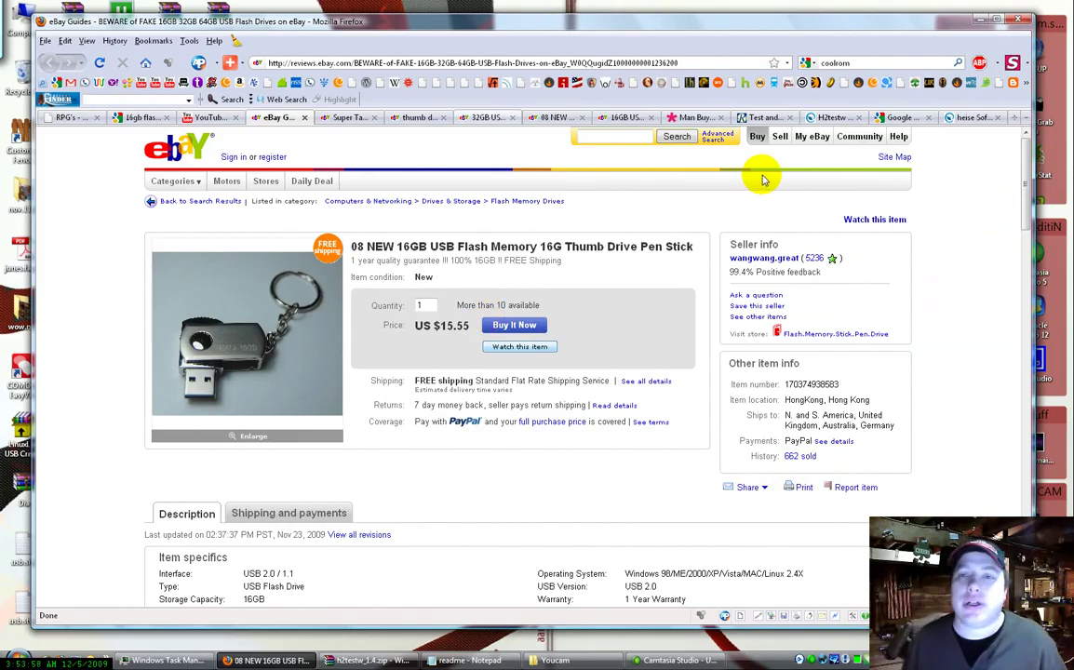
Open the article on testing and detecting fake USB flash drives with H2testw and read through its instructions, sample output and download section
click(763, 118)
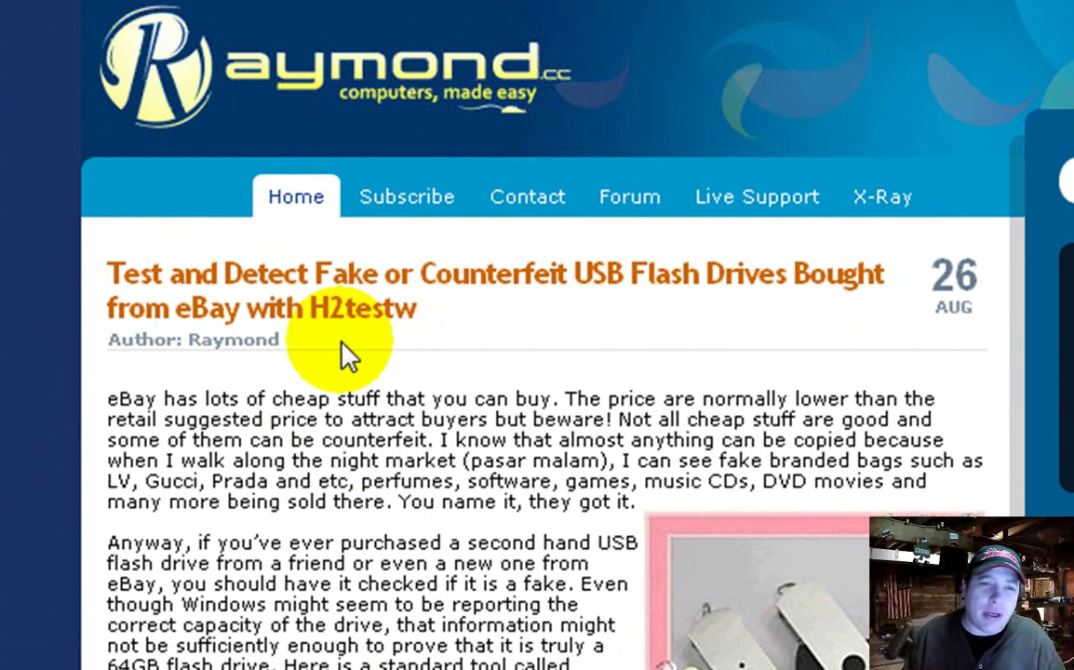
scroll(419, 474, down, 2)
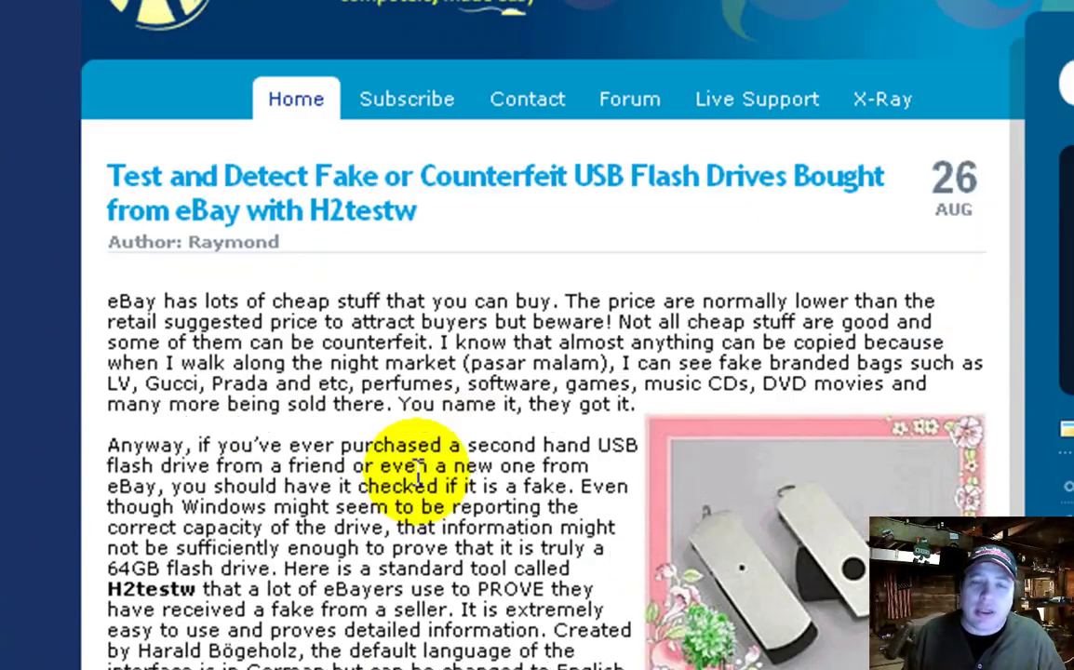
scroll(419, 475, down, 6)
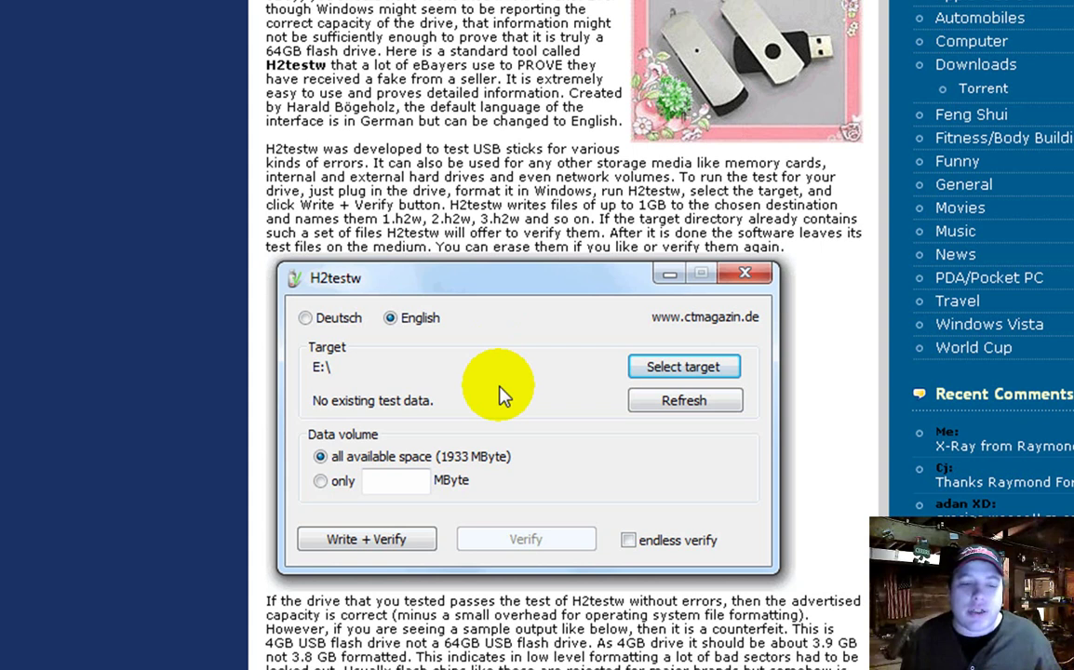
scroll(575, 456, down, 10)
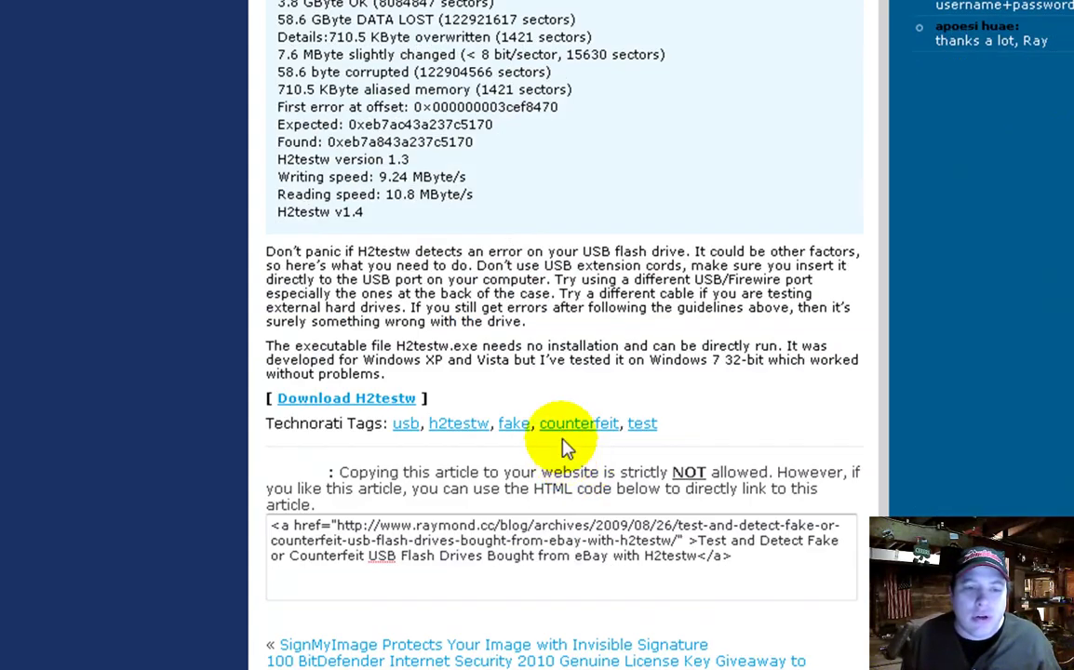
scroll(563, 447, up, 3)
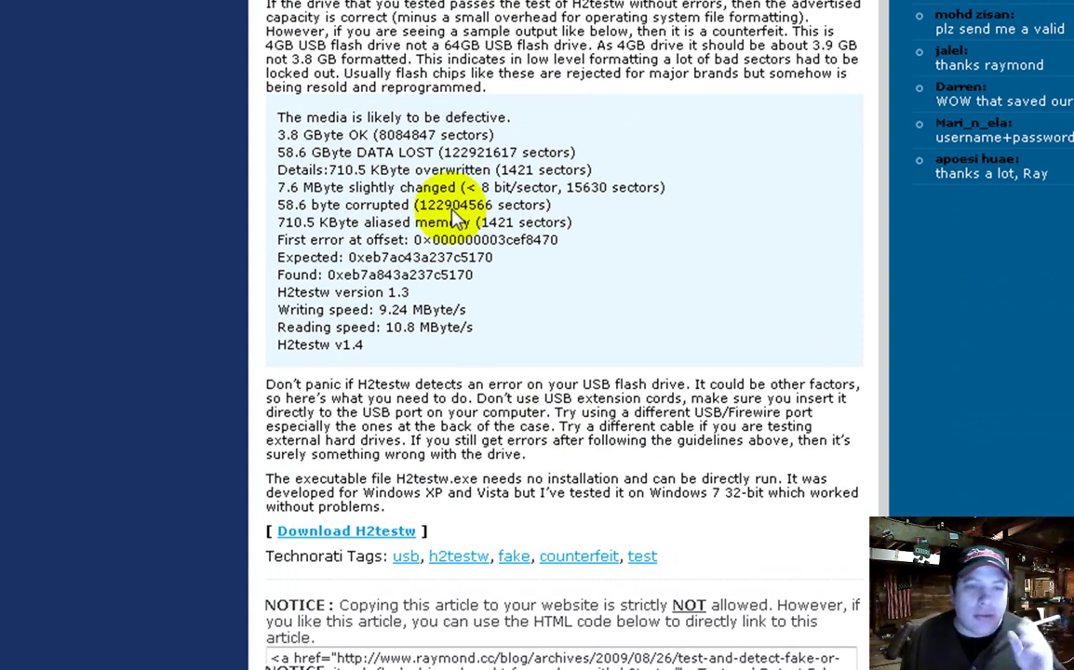
scroll(472, 347, down, 4)
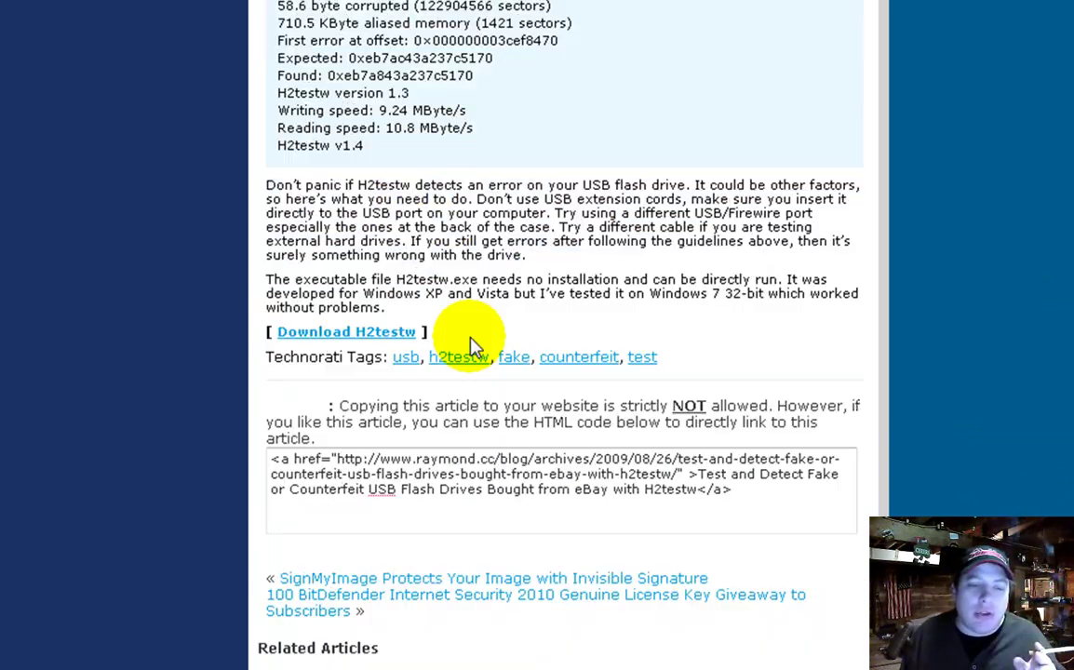
scroll(569, 381, down, 1)
scroll(635, 335, up, 12)
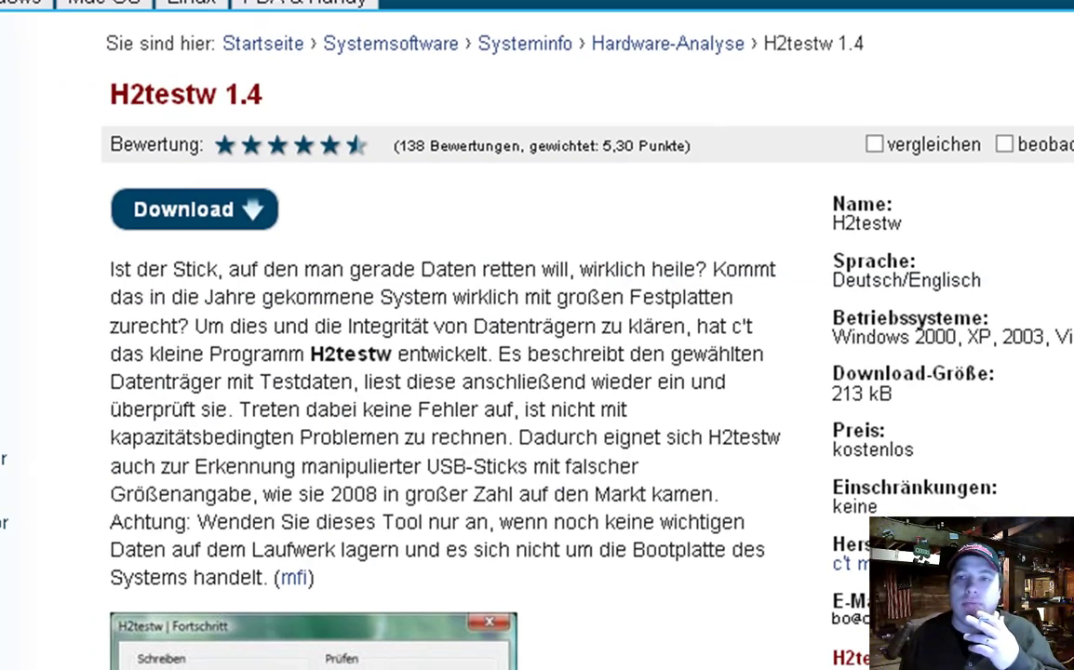
Download H2testw 1.4 from the English-translated heise software page and launch the program from the desktop
scroll(642, 390, down, 5)
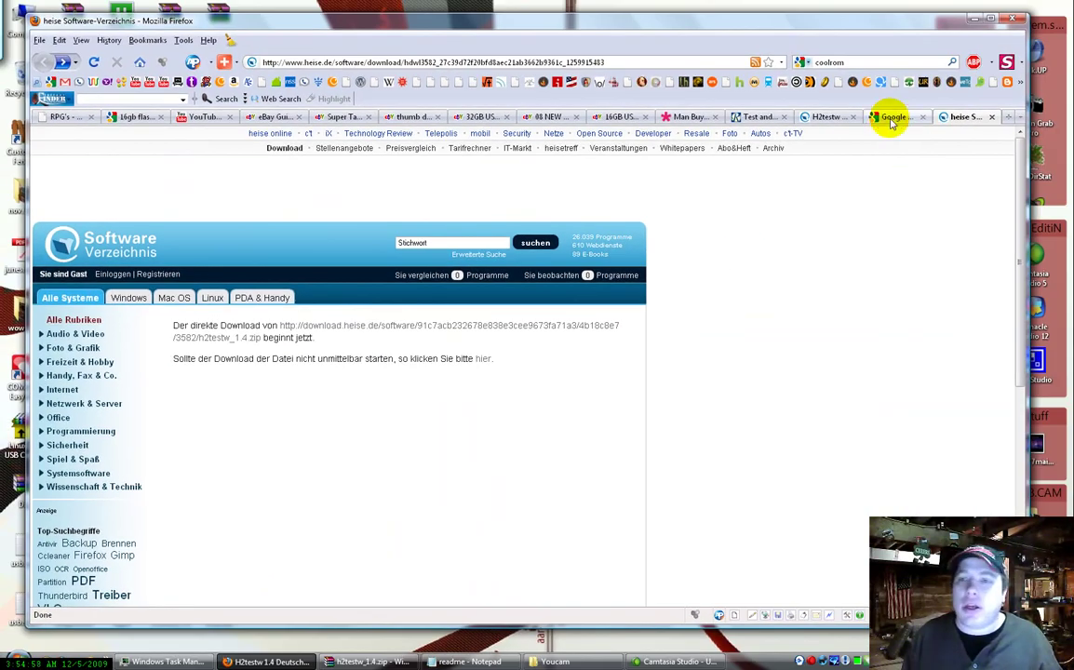
click(888, 117)
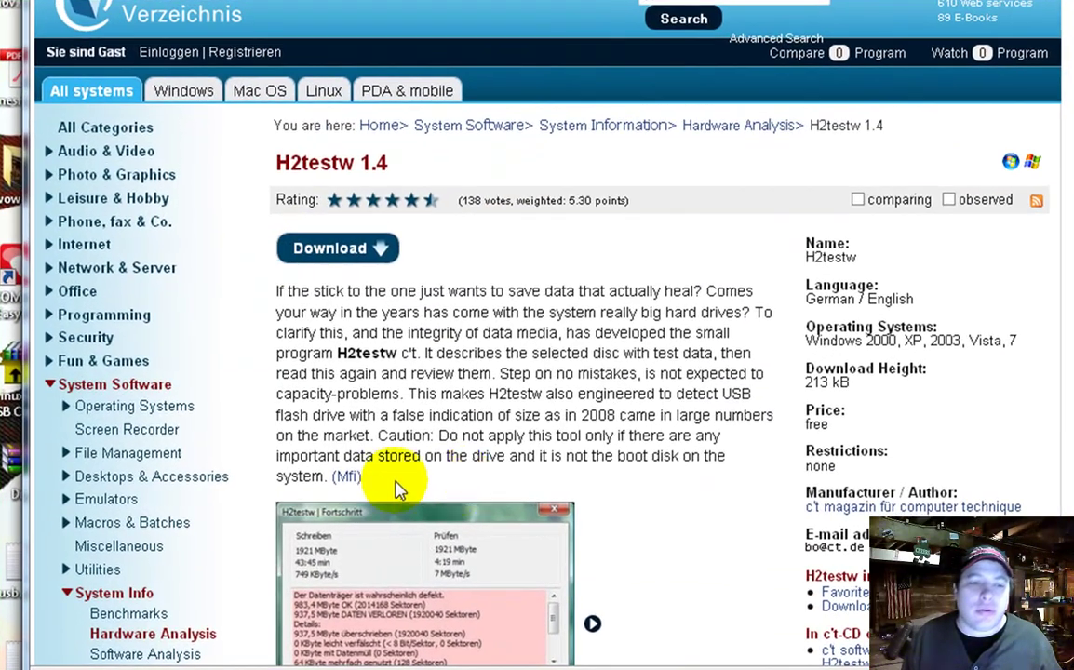
scroll(442, 502, down, 2)
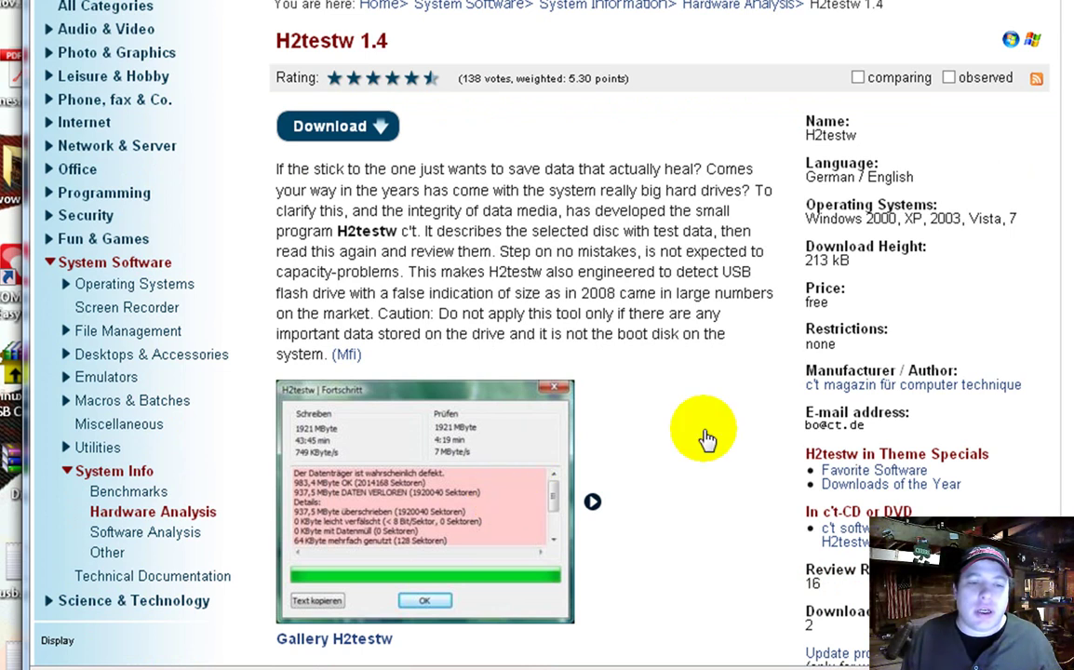
scroll(707, 439, down, 3)
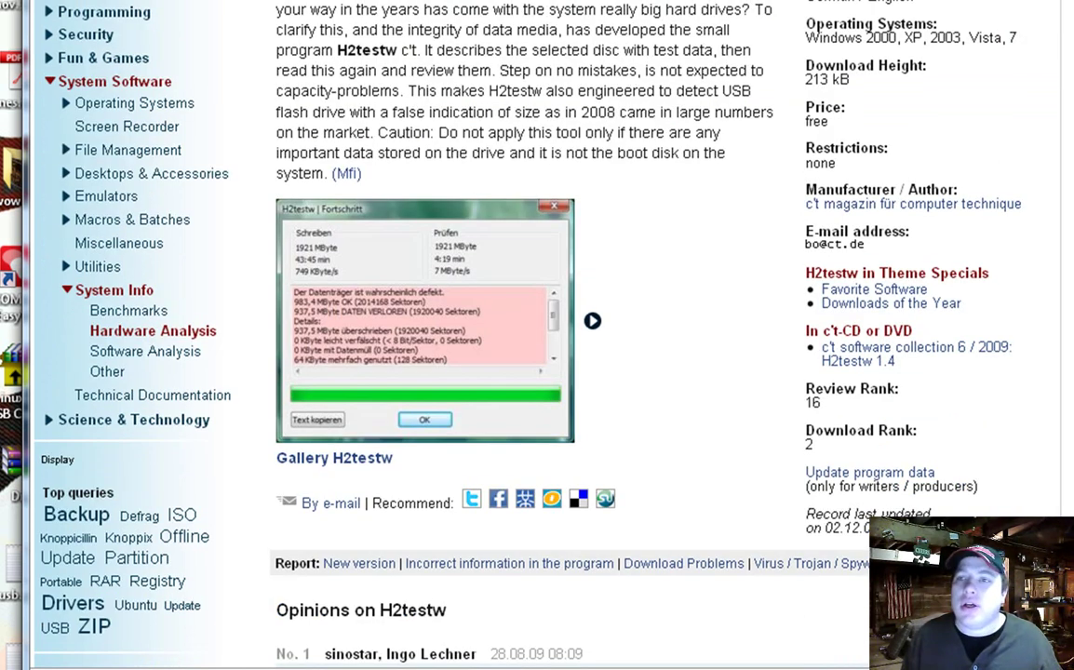
scroll(503, 108, up, 3)
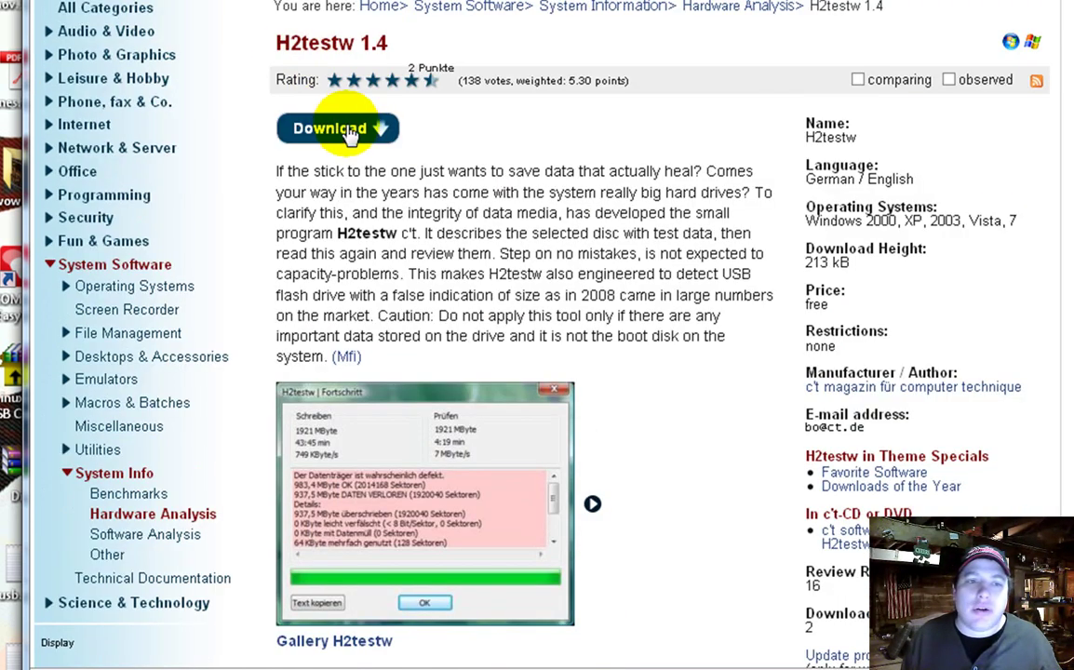
click(352, 138)
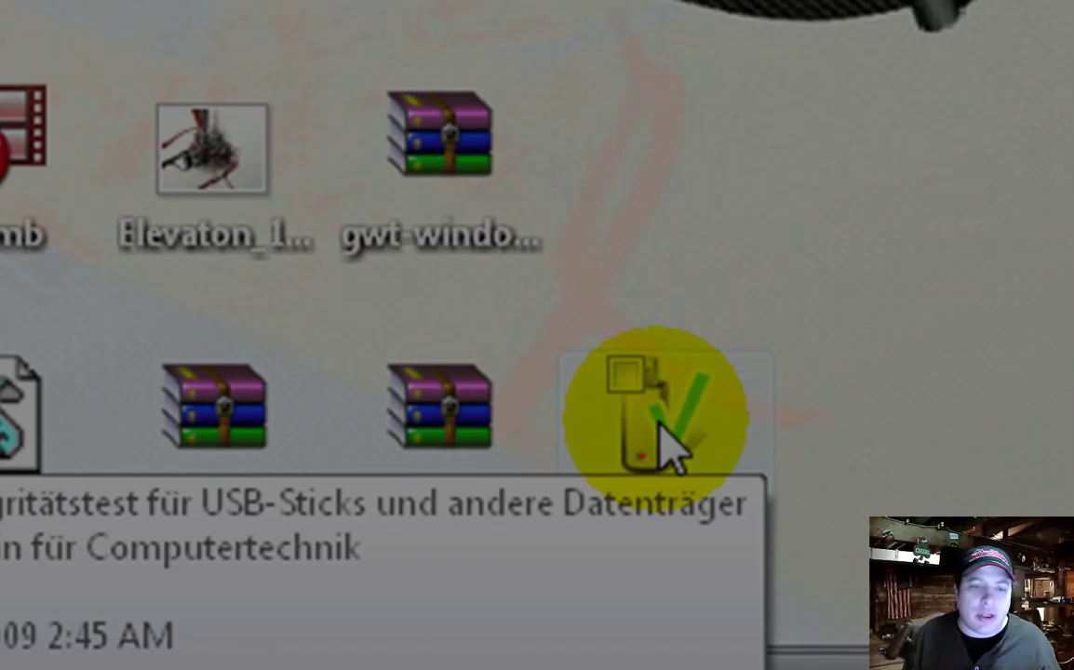
click(679, 431)
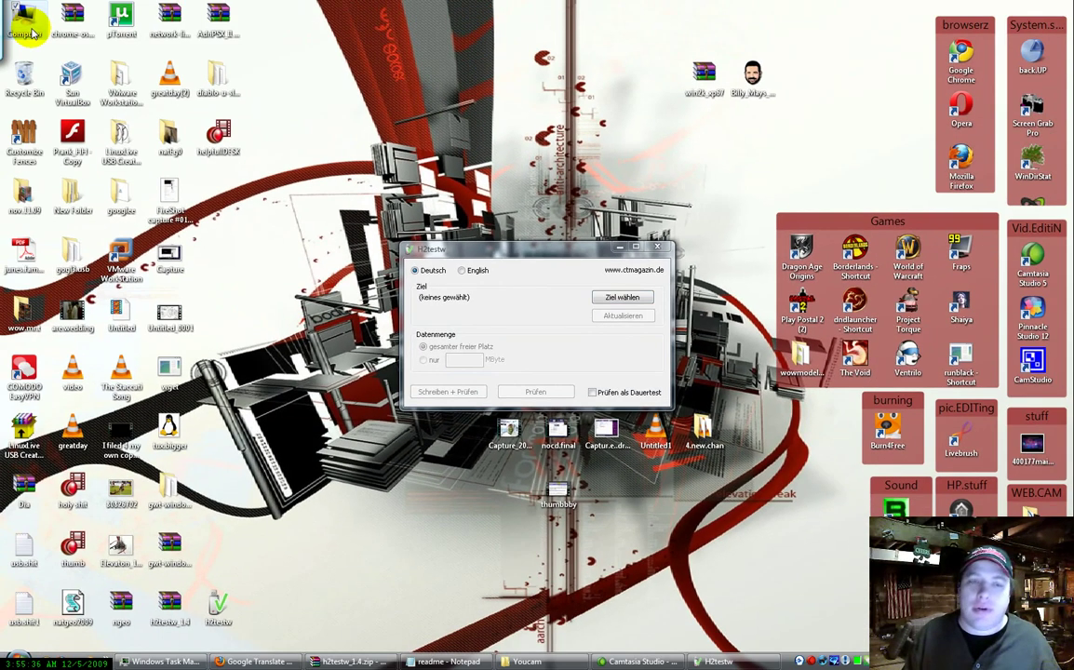
Open the Format dialog for Removable Disk (J:) from Computer and look over the available allocation unit sizes
double_click(28, 28)
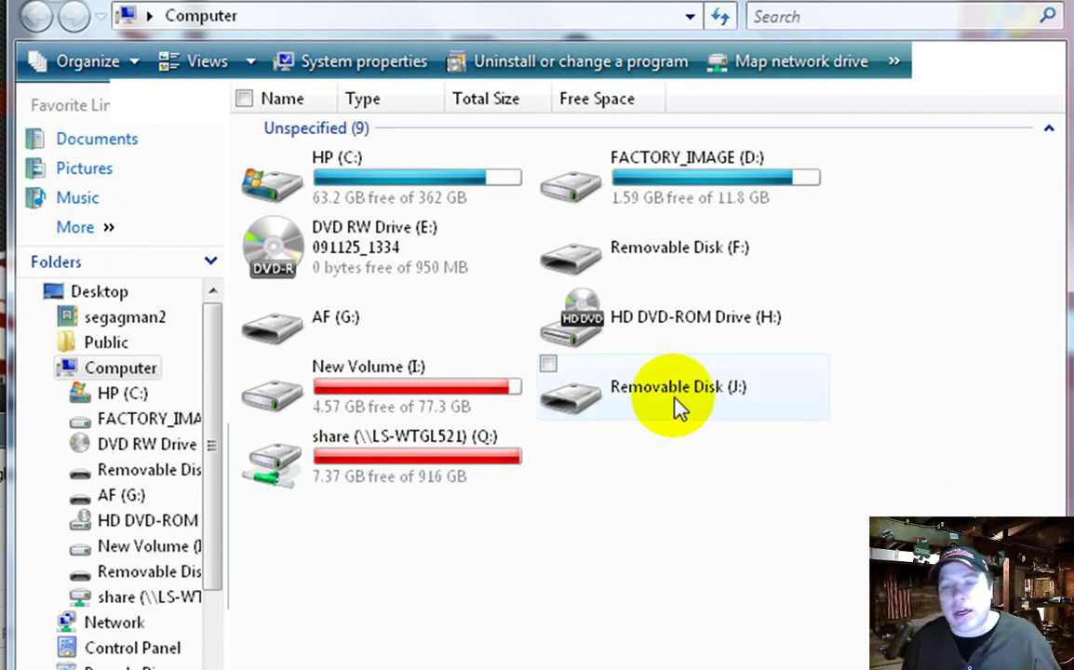
right_click(671, 398)
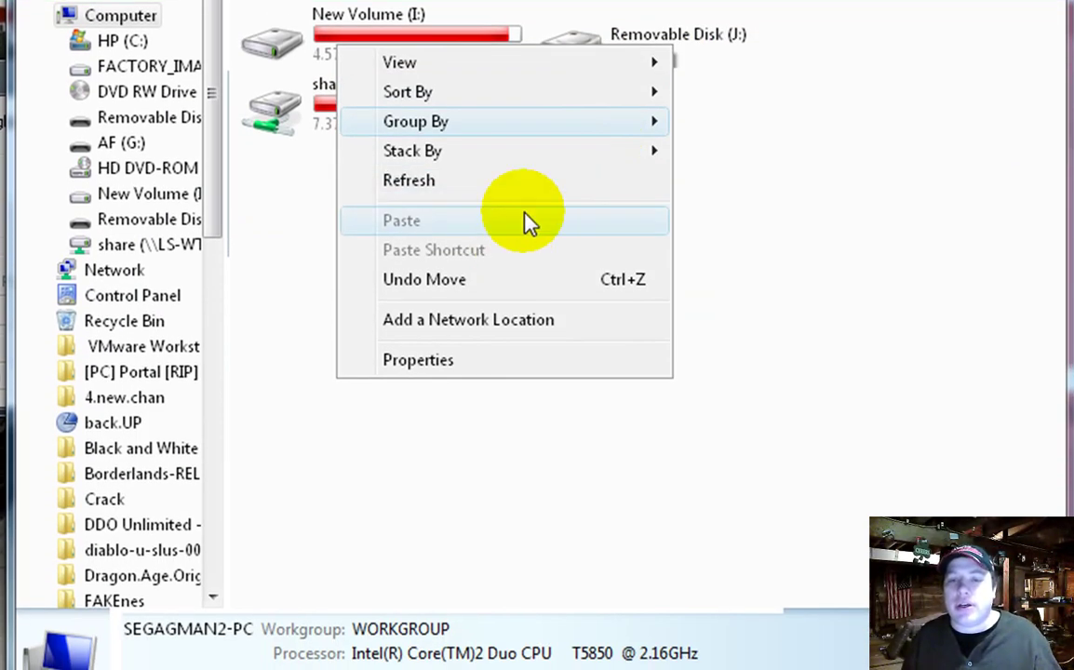
right_click(689, 37)
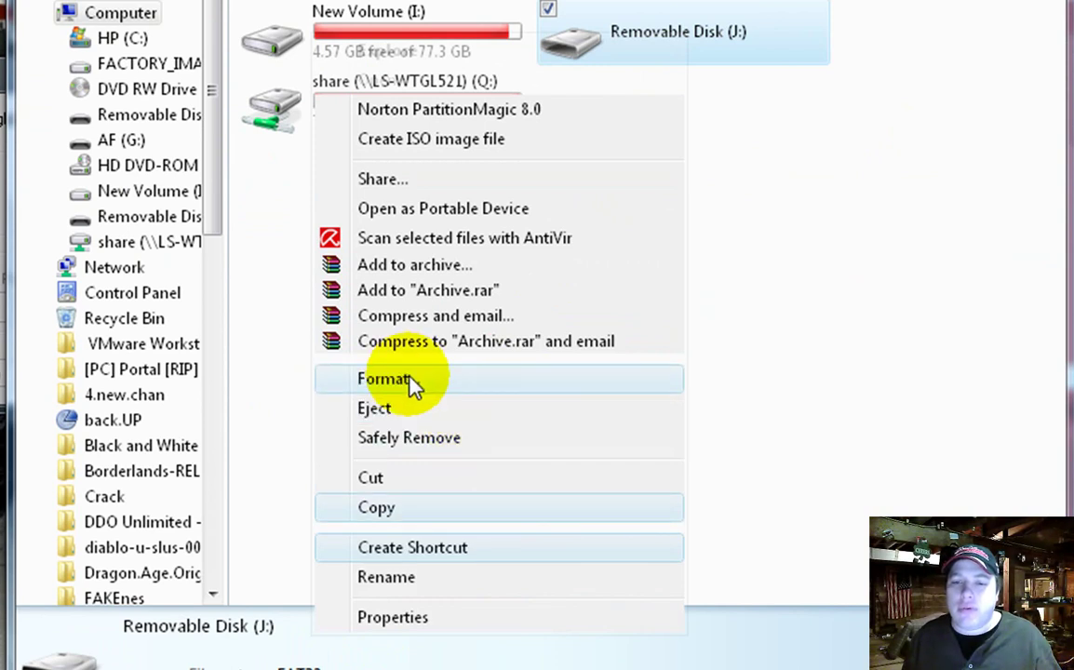
click(410, 384)
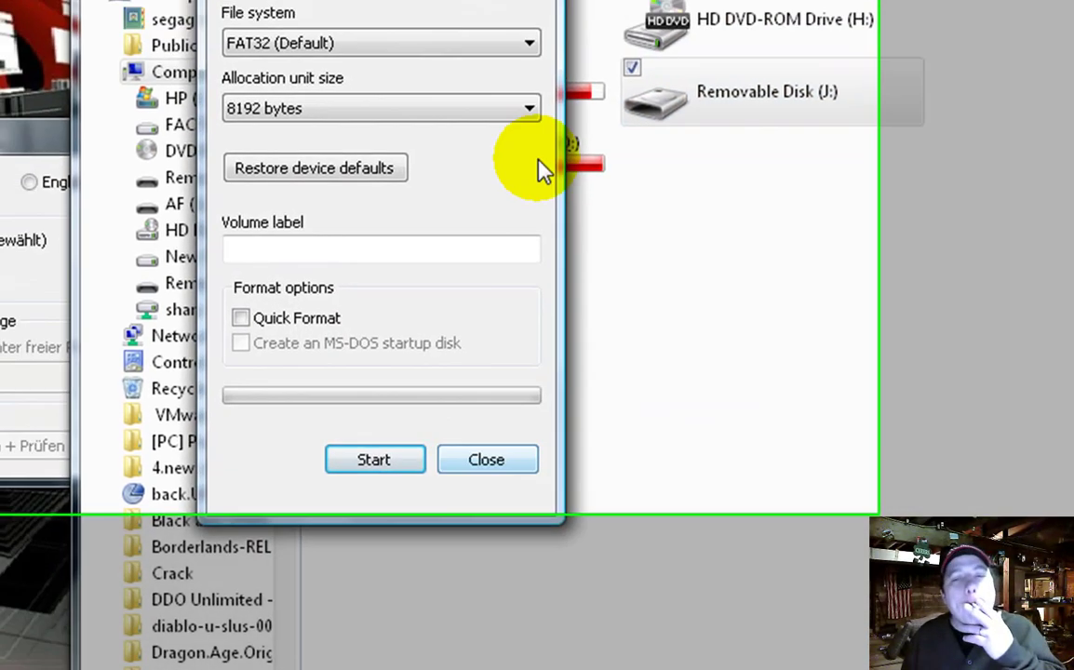
click(531, 117)
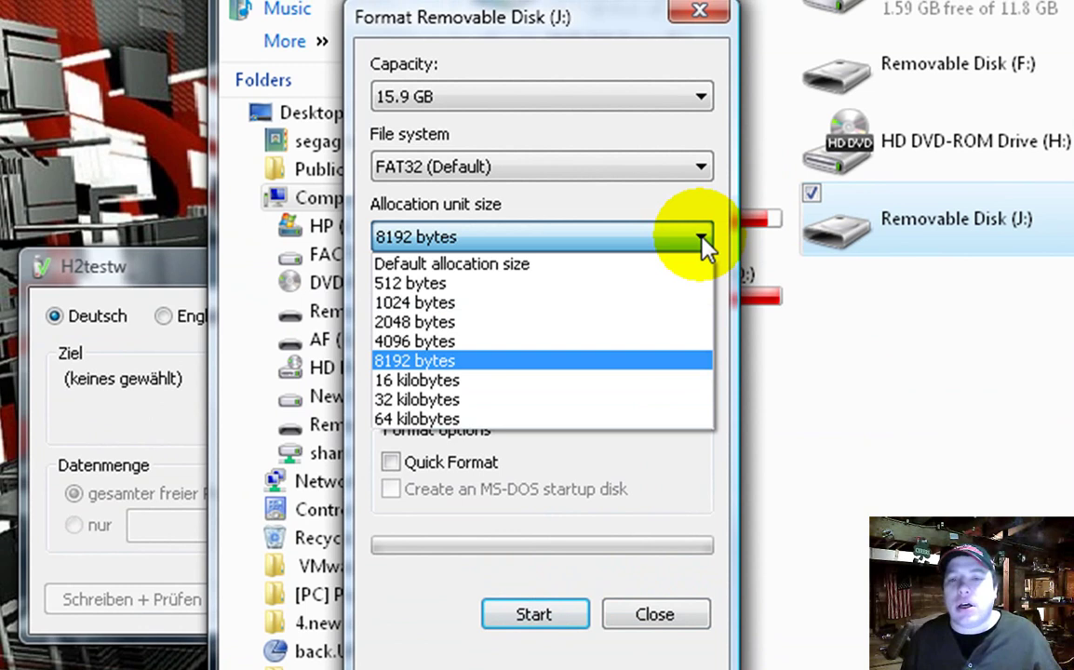
click(704, 244)
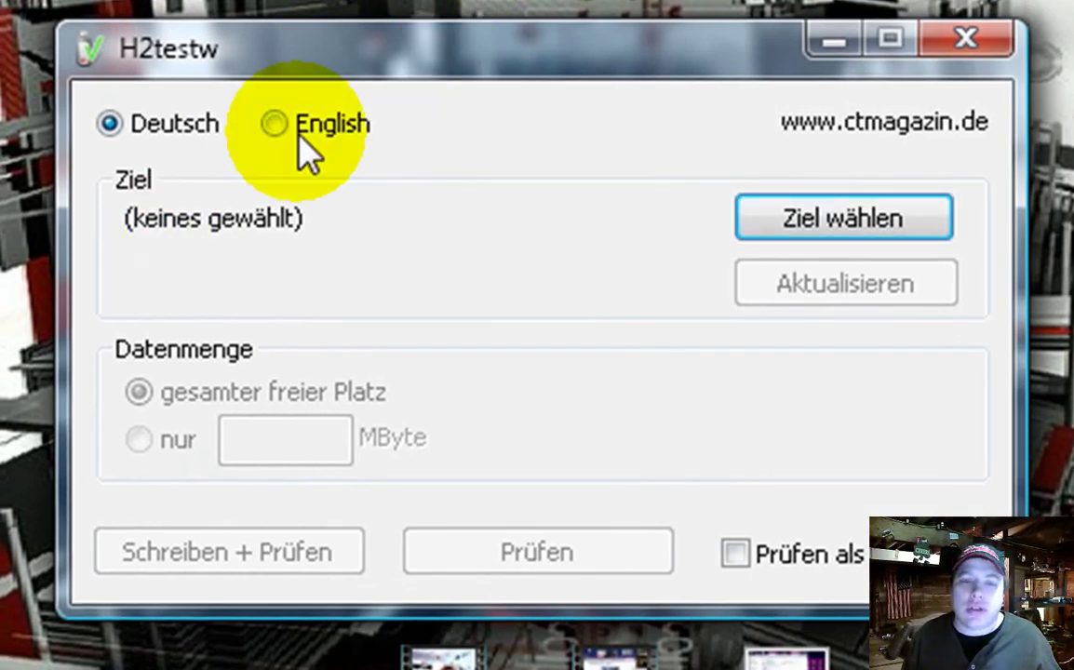
Switch the H2testw interface to English and select Removable Disk (J:) as the test target
click(272, 128)
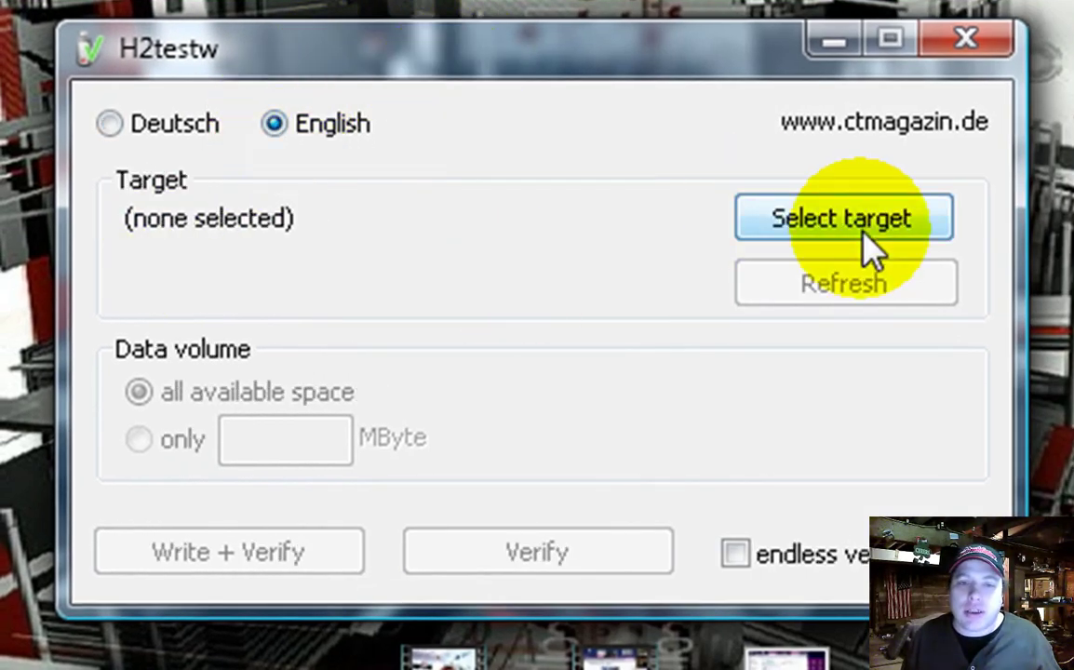
click(896, 219)
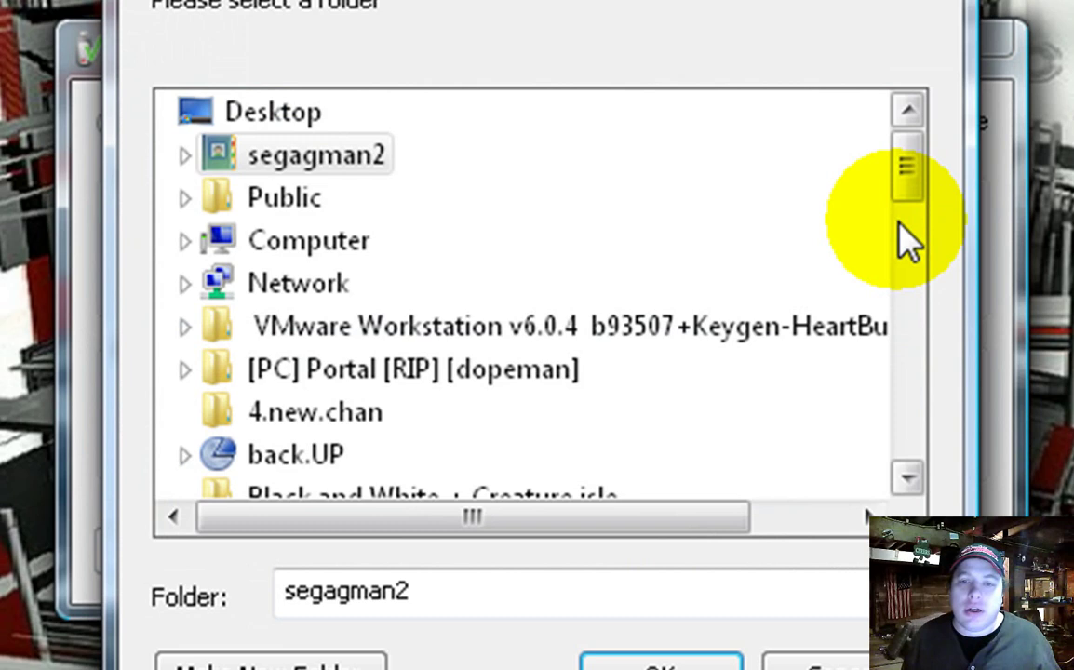
click(185, 241)
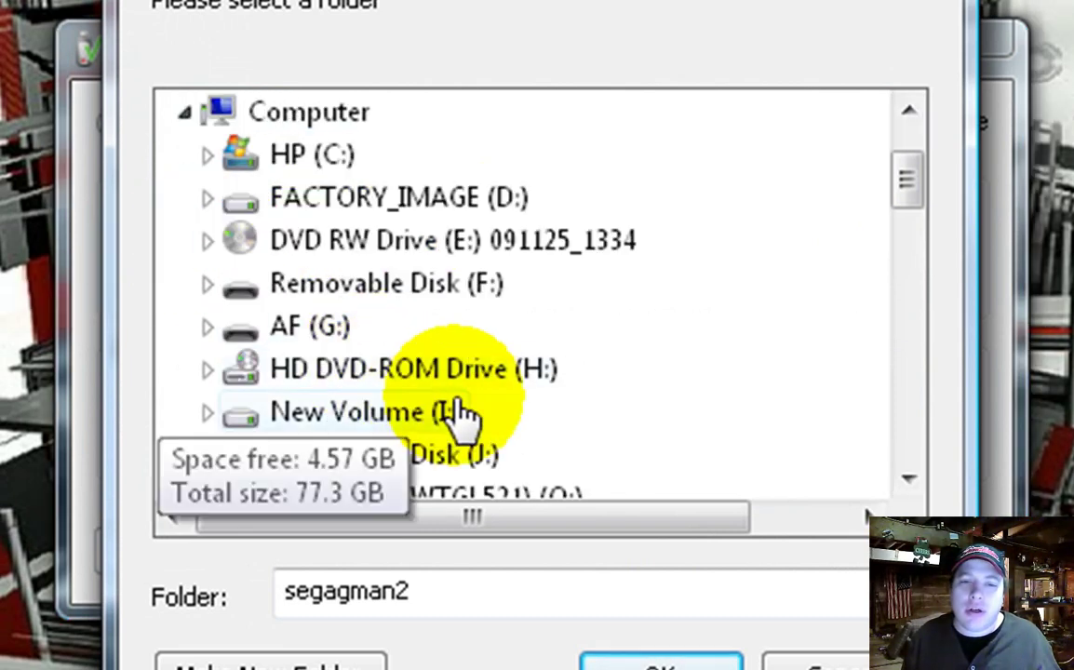
click(476, 465)
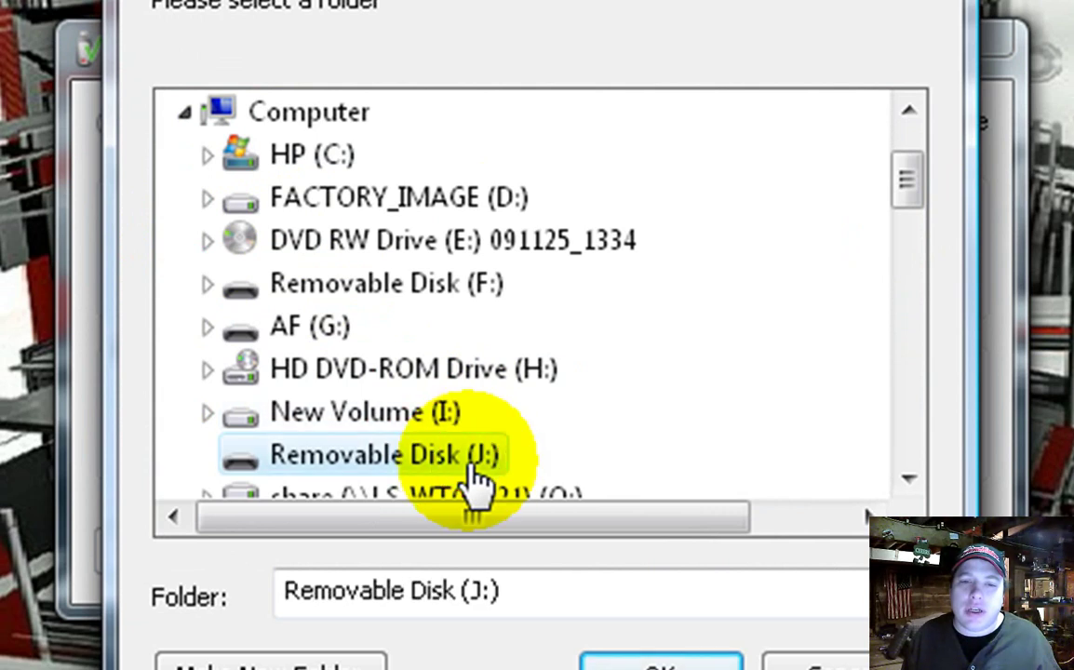
click(633, 656)
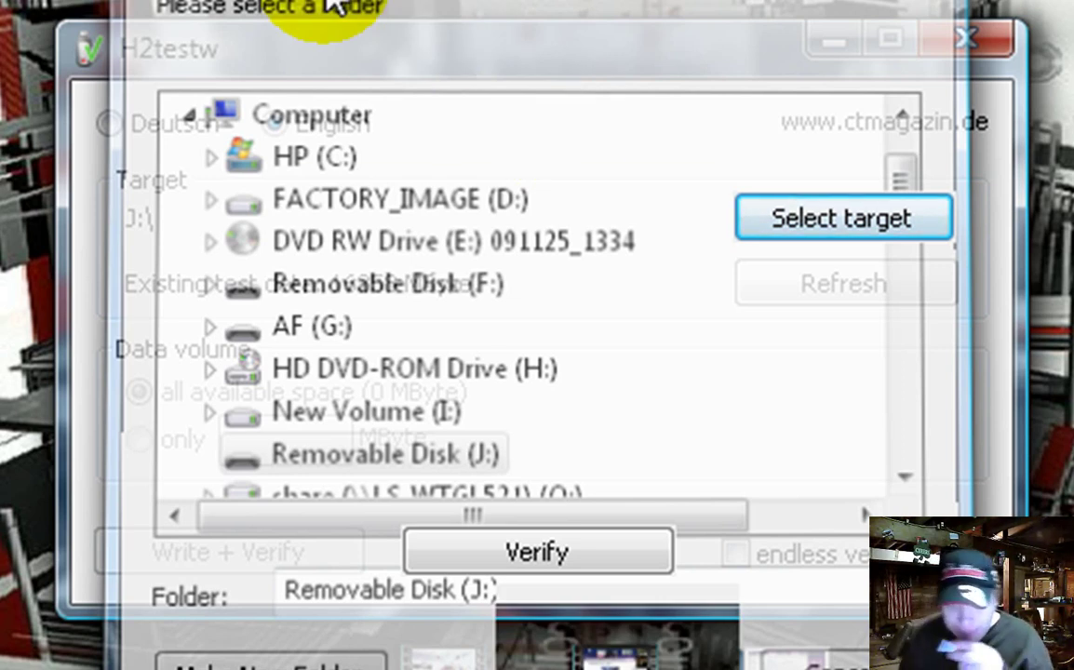
Close H2testw and bring up the readme text file in Notepad to read it
click(76, 64)
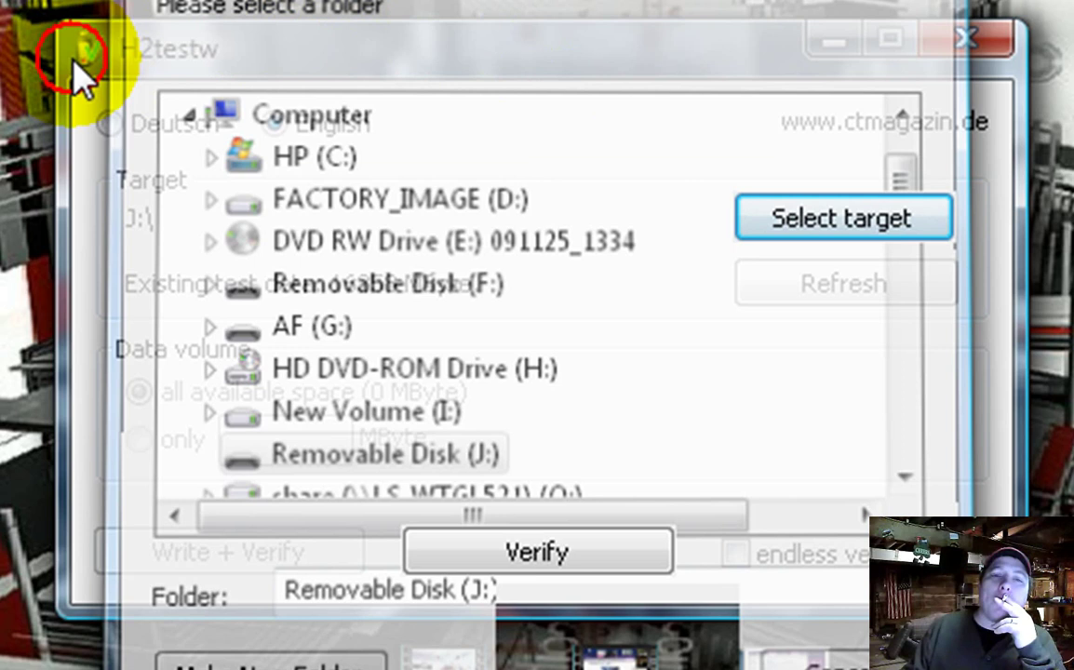
click(372, 53)
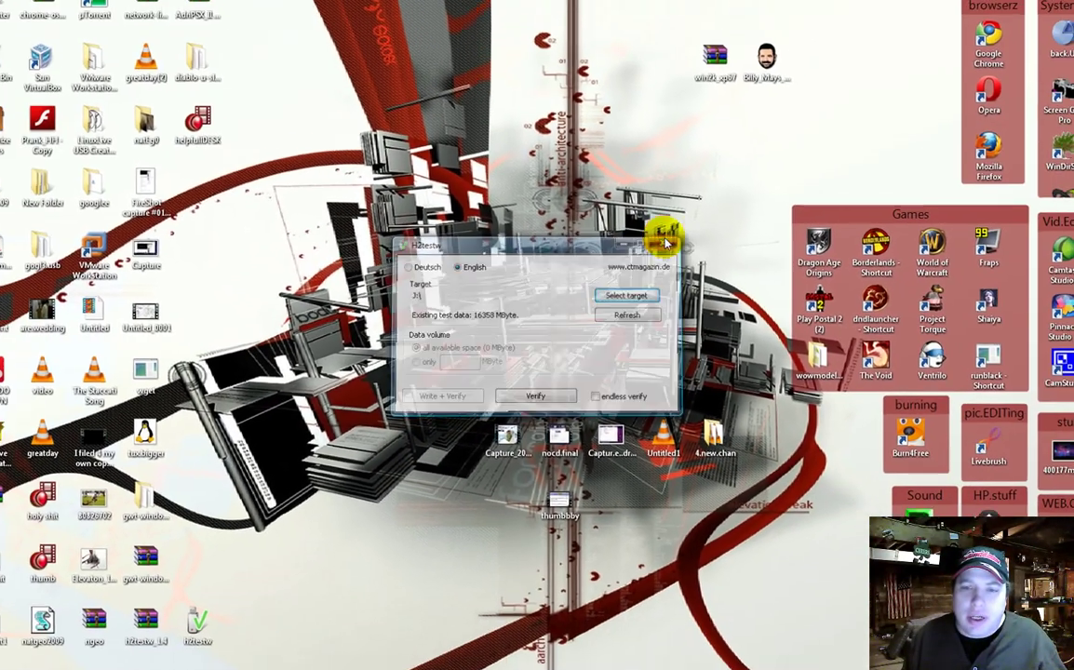
click(661, 204)
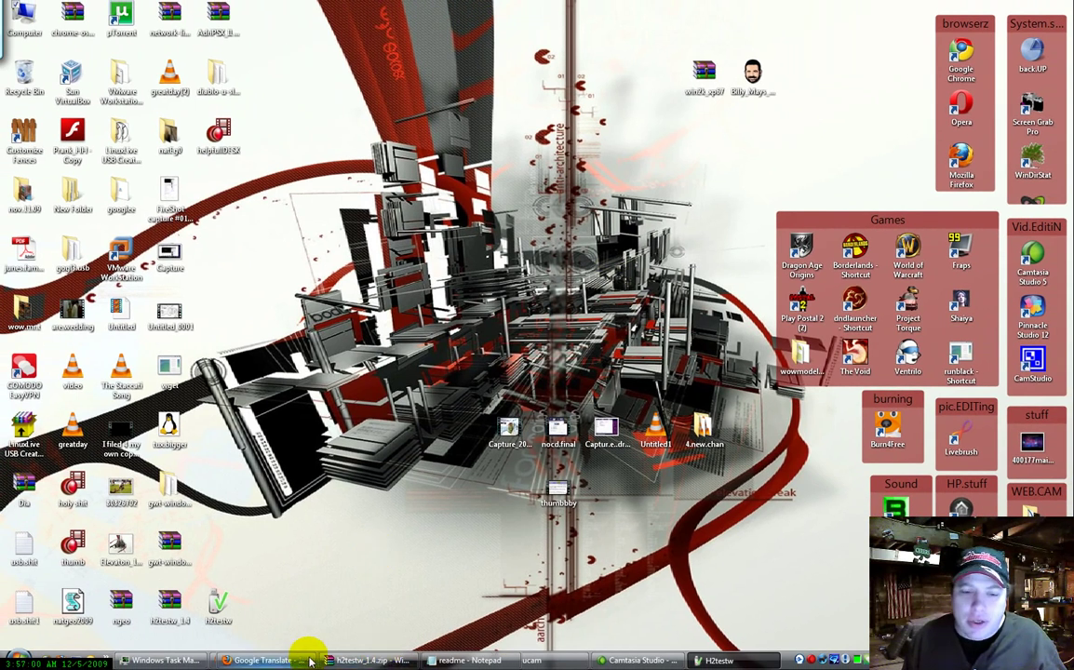
click(265, 659)
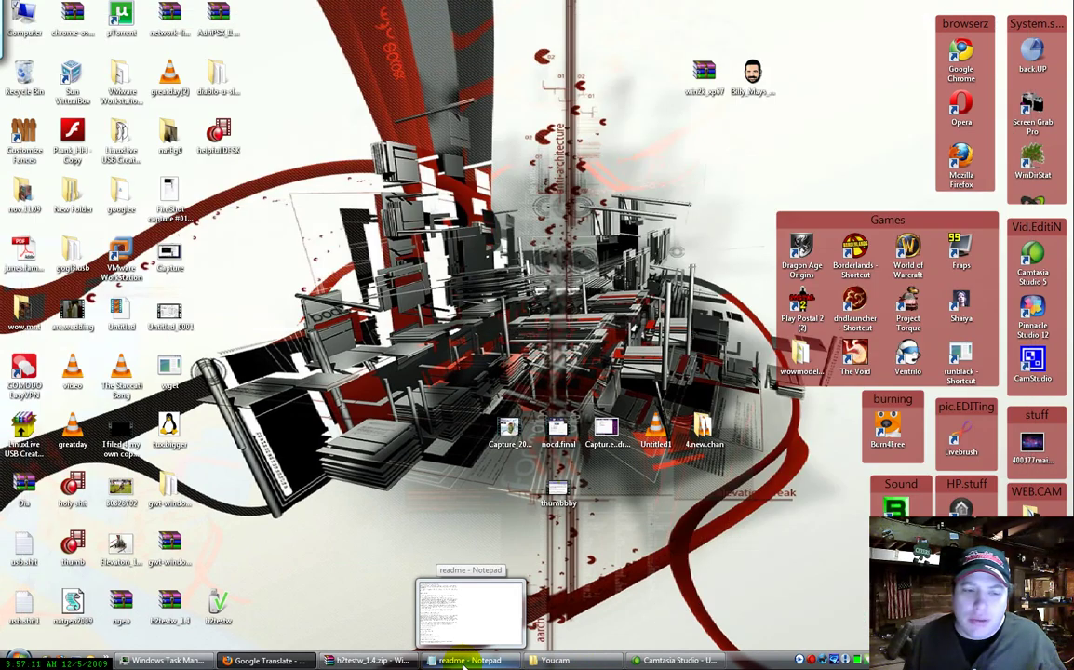
click(462, 661)
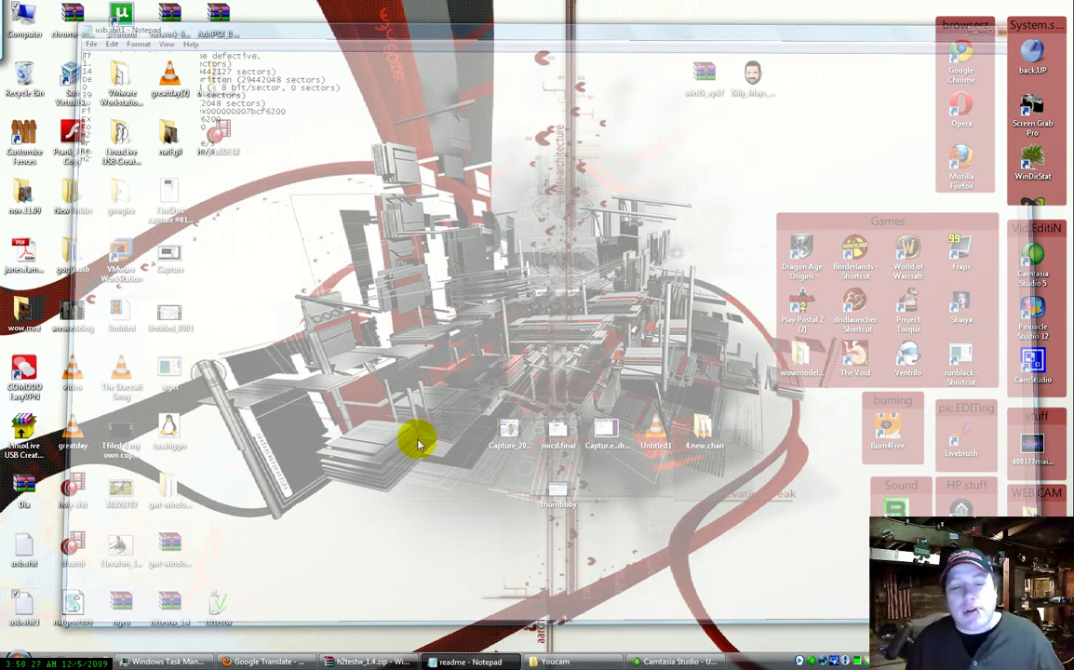
Switch back to Firefox and review the H2testw article's instructions and sample output for a counterfeit drive
click(264, 659)
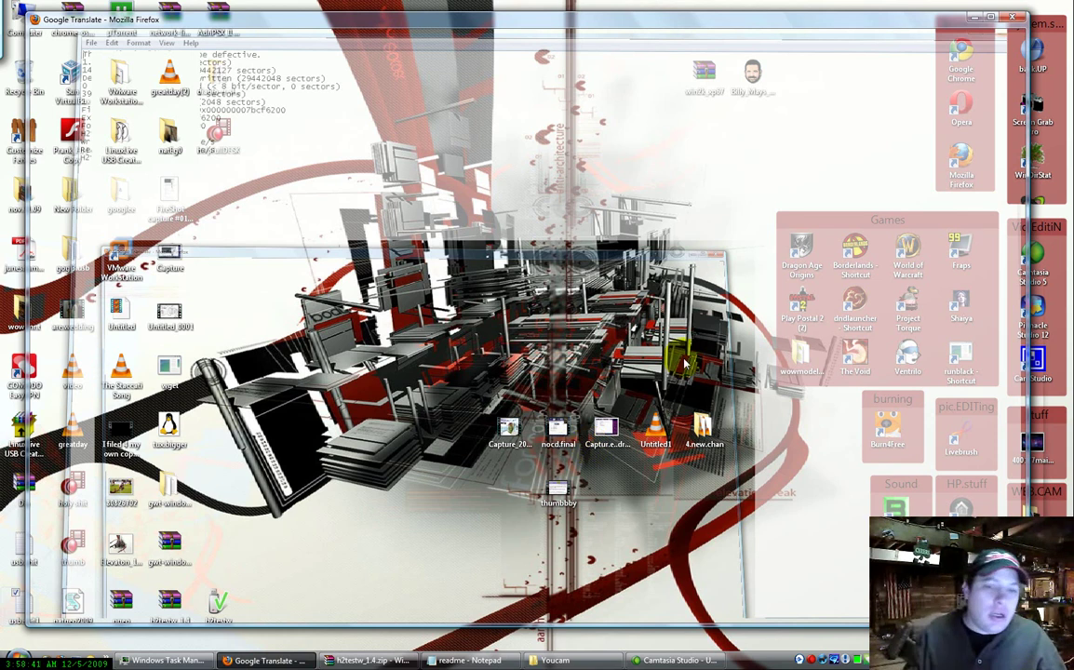
click(515, 114)
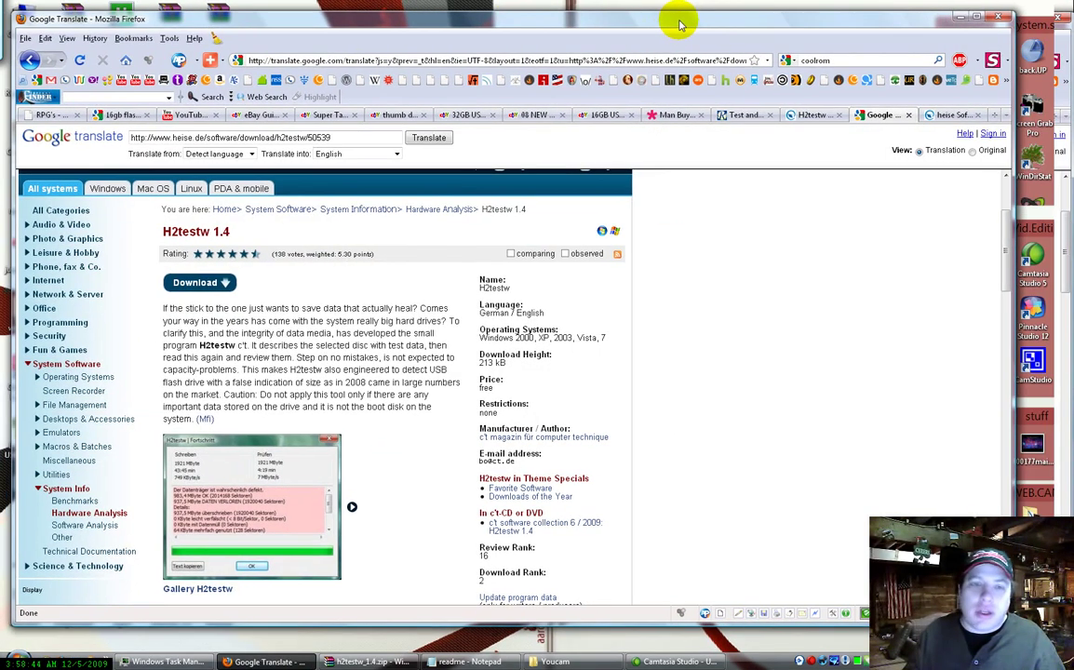
double_click(679, 24)
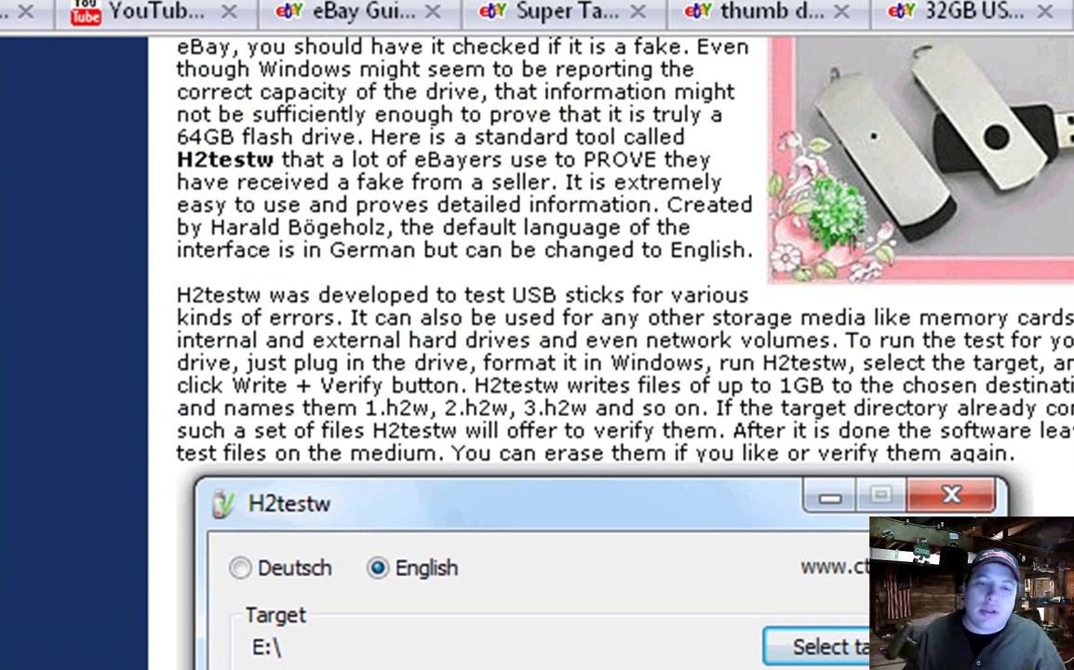
scroll(595, 354, down, 5)
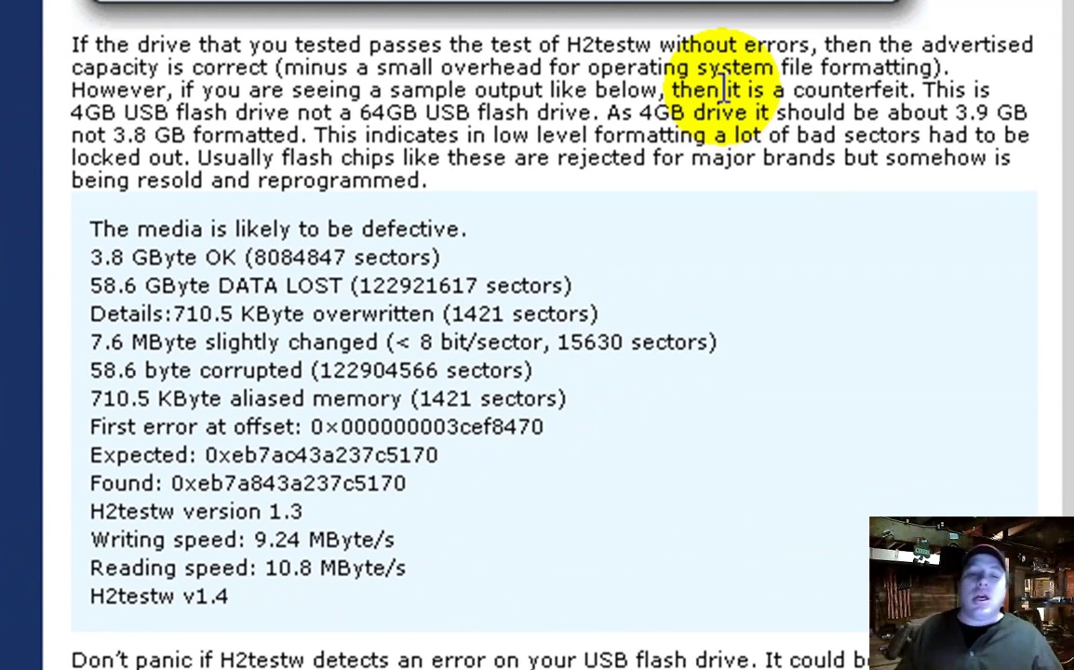
scroll(722, 91, up, 10)
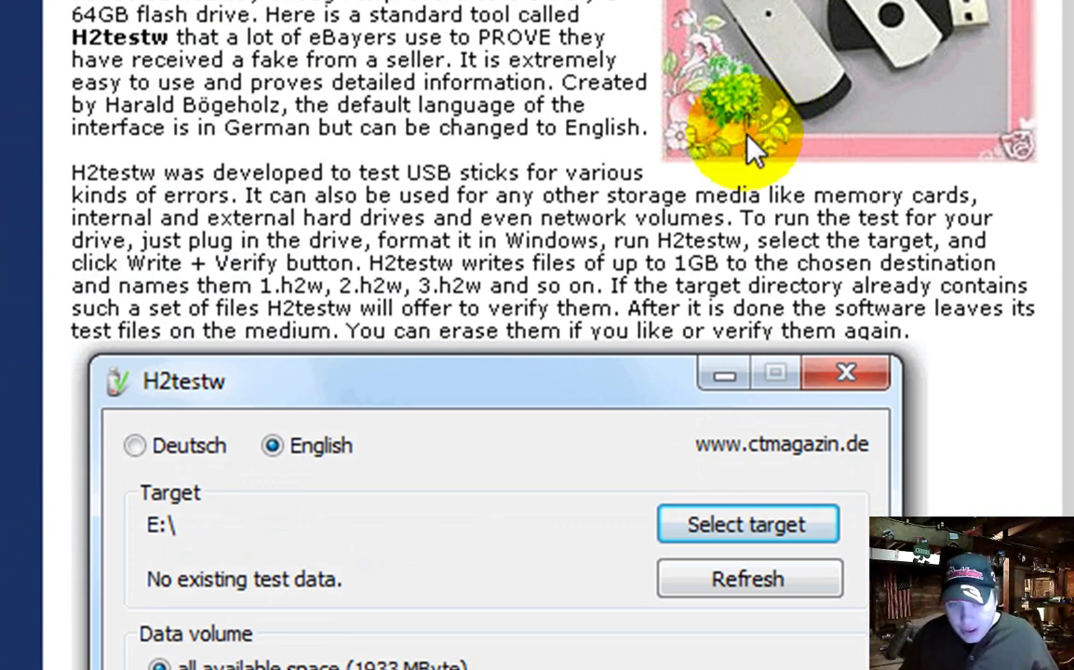
scroll(752, 150, up, 4)
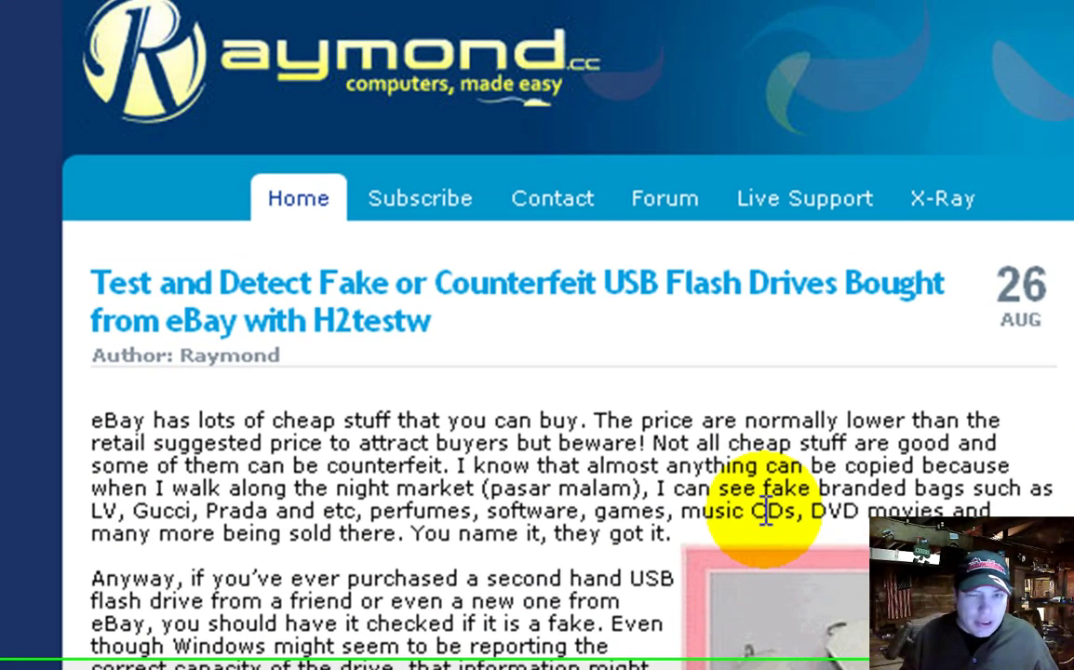